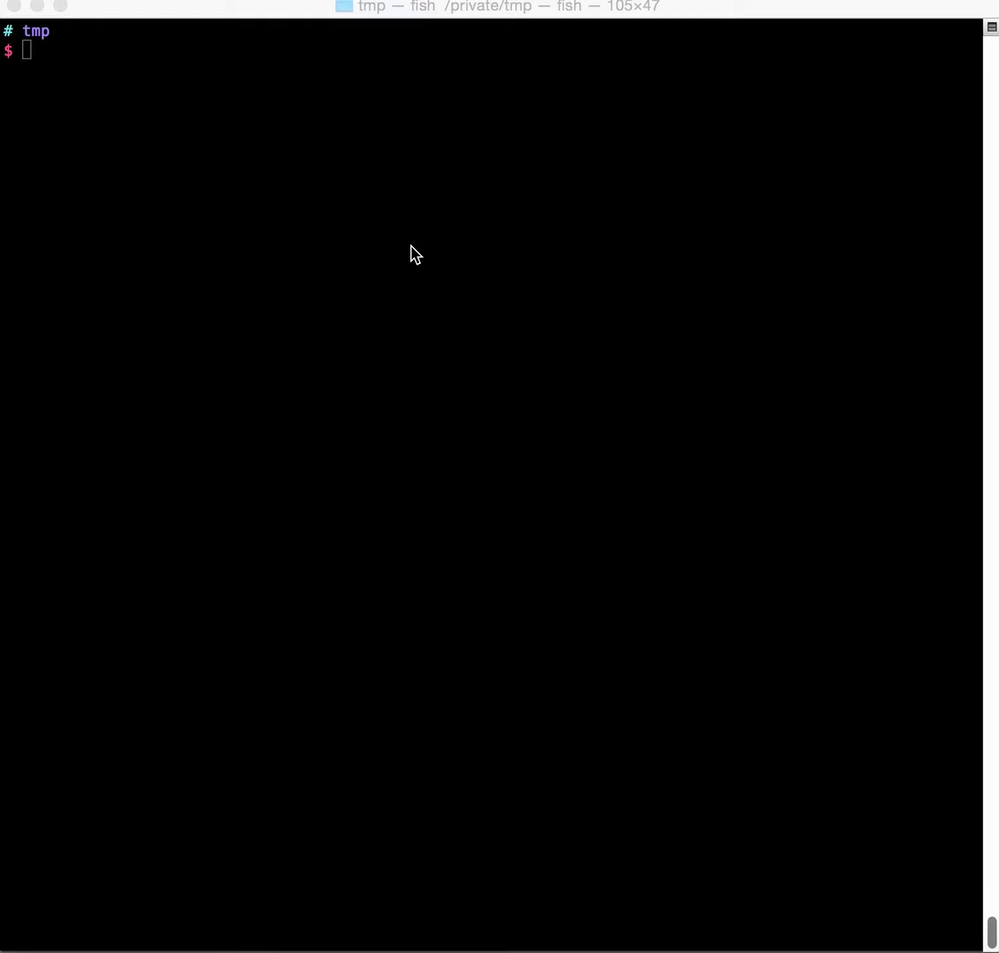
# Step: Filter fzf history by 'cd' and put the programming_projects cd command on the prompt
pyautogui.click(413, 247)
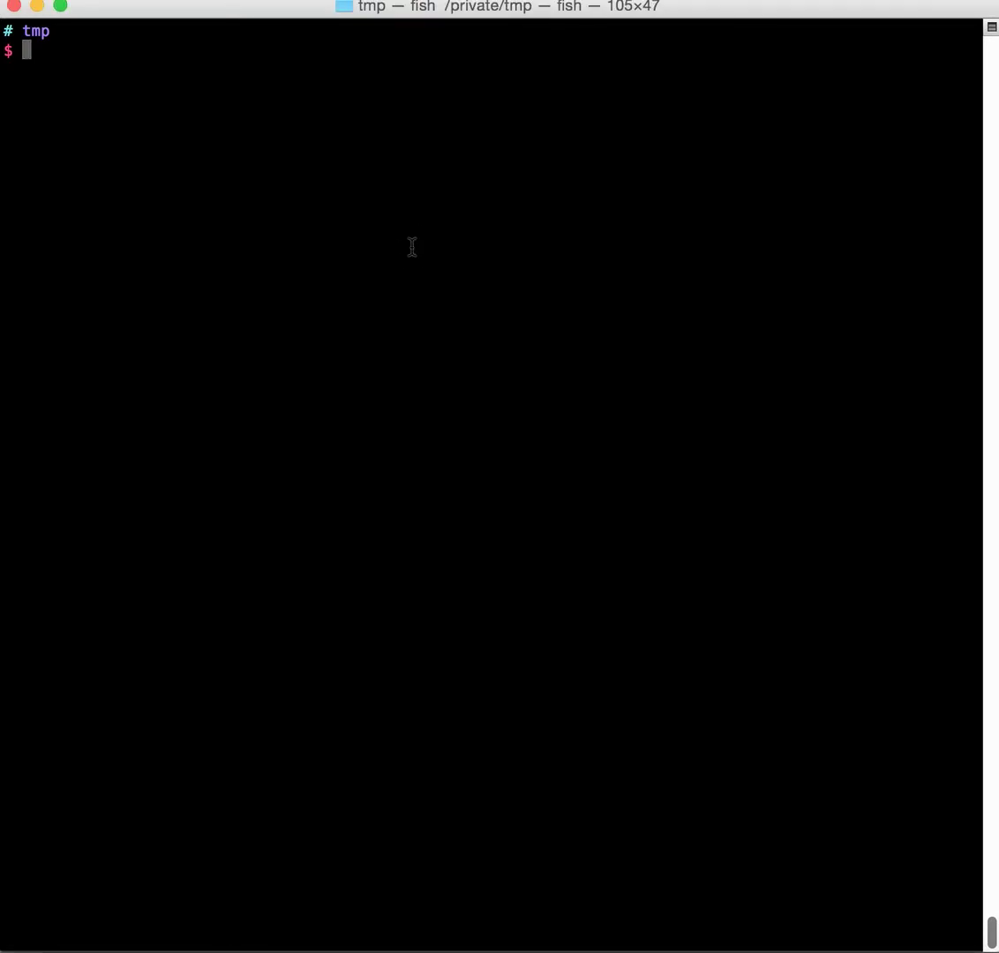
pyautogui.hotkey('ctrl', 'r')
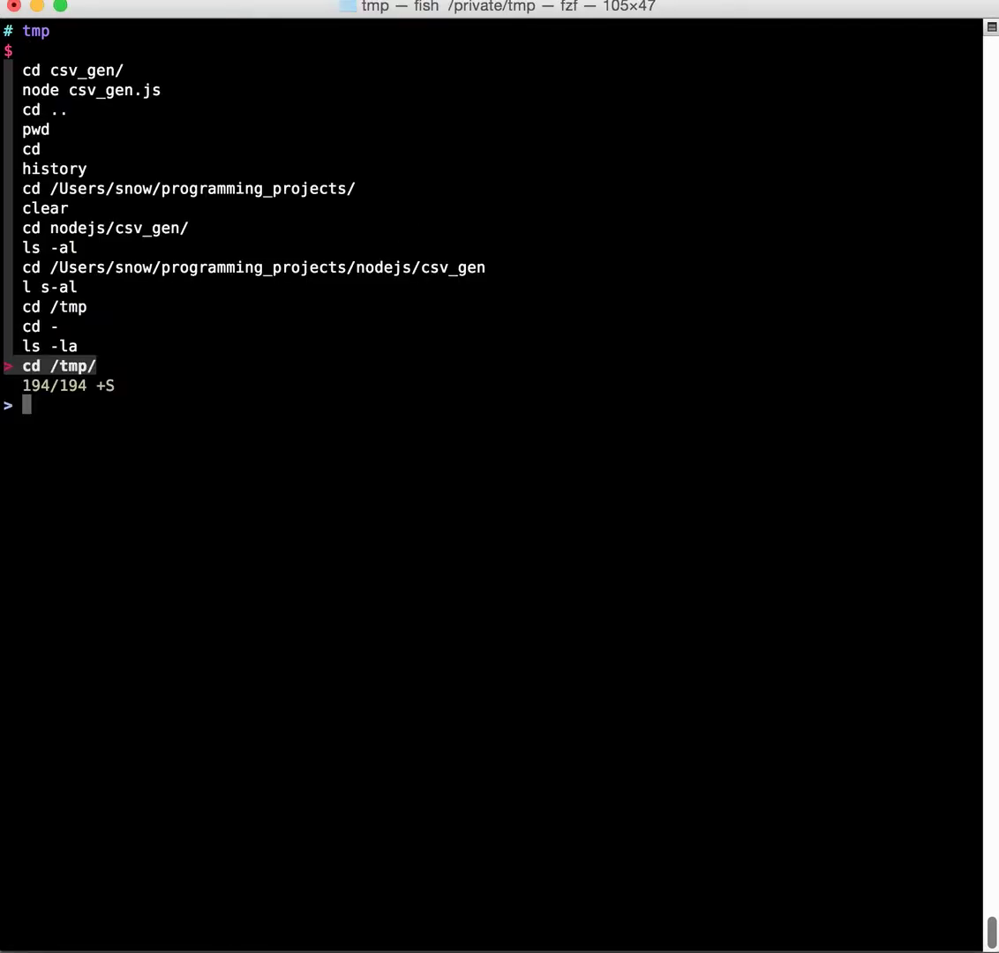
pyautogui.write('cd')
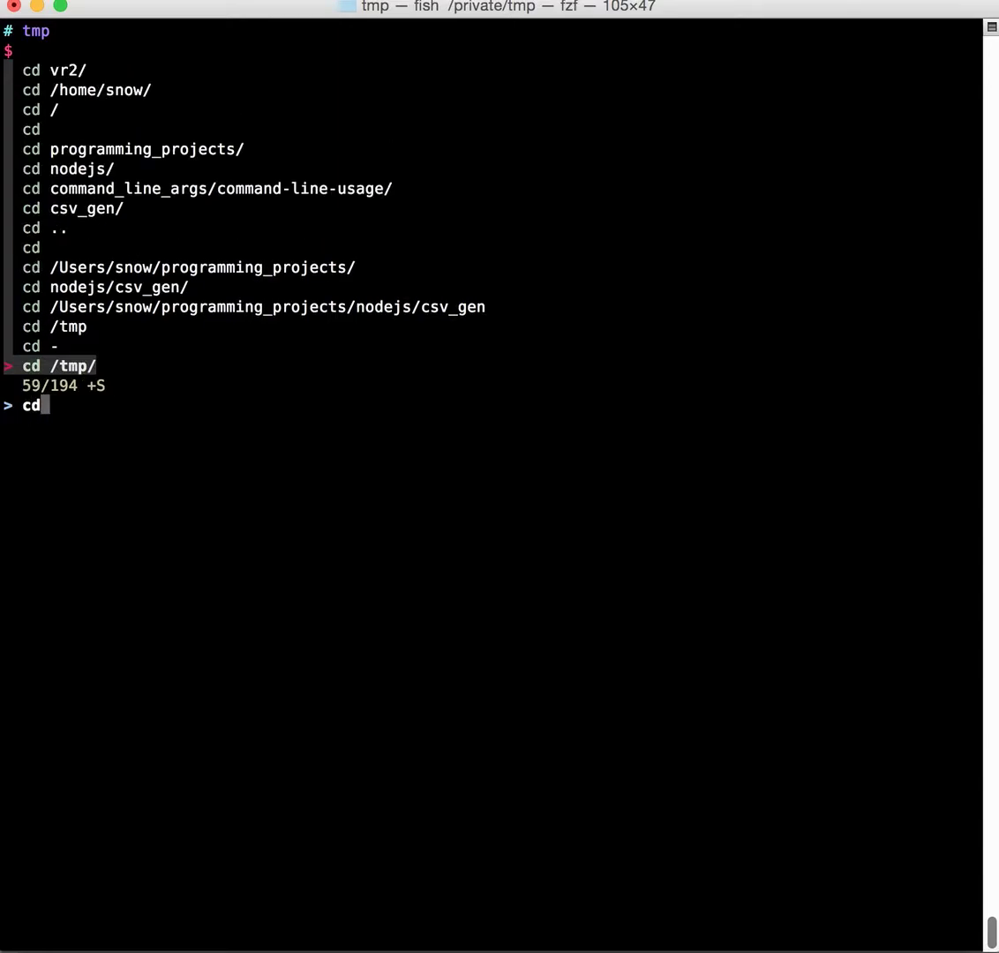
pyautogui.press('Up')
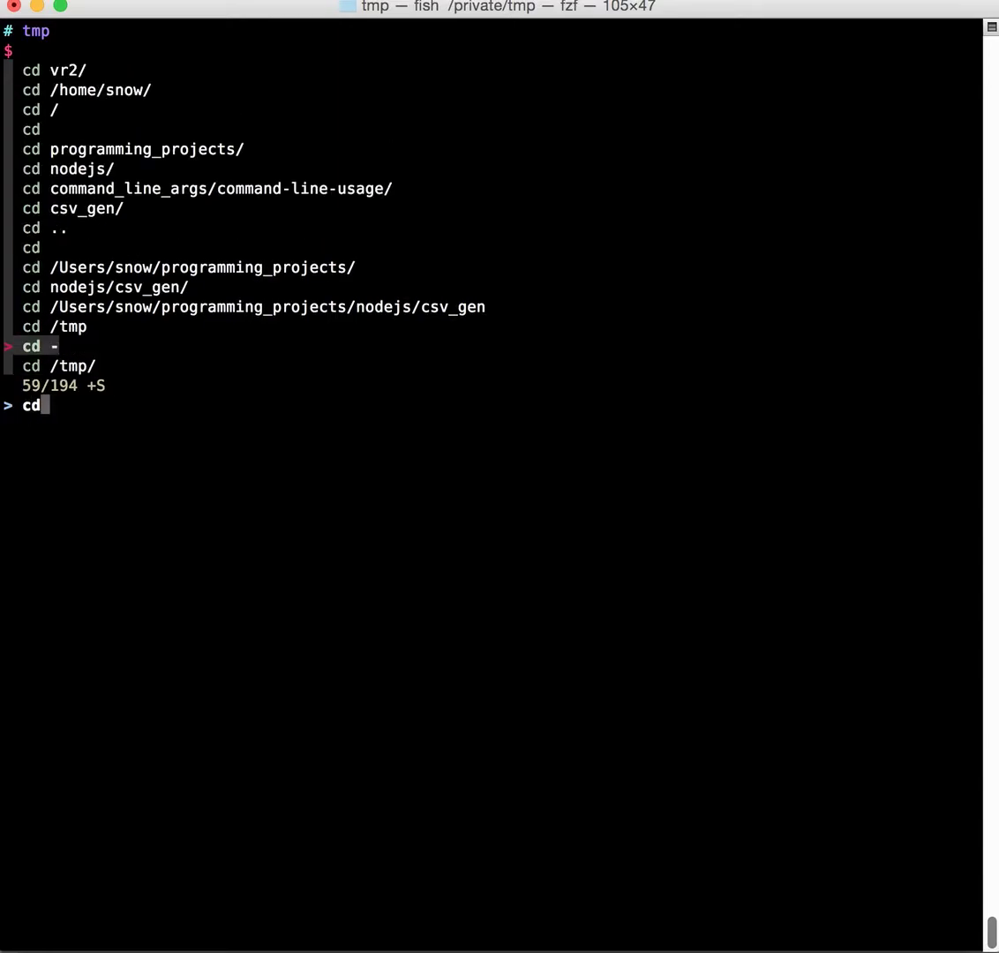
pyautogui.press('Up')
pyautogui.press('Up')
pyautogui.press('Up')
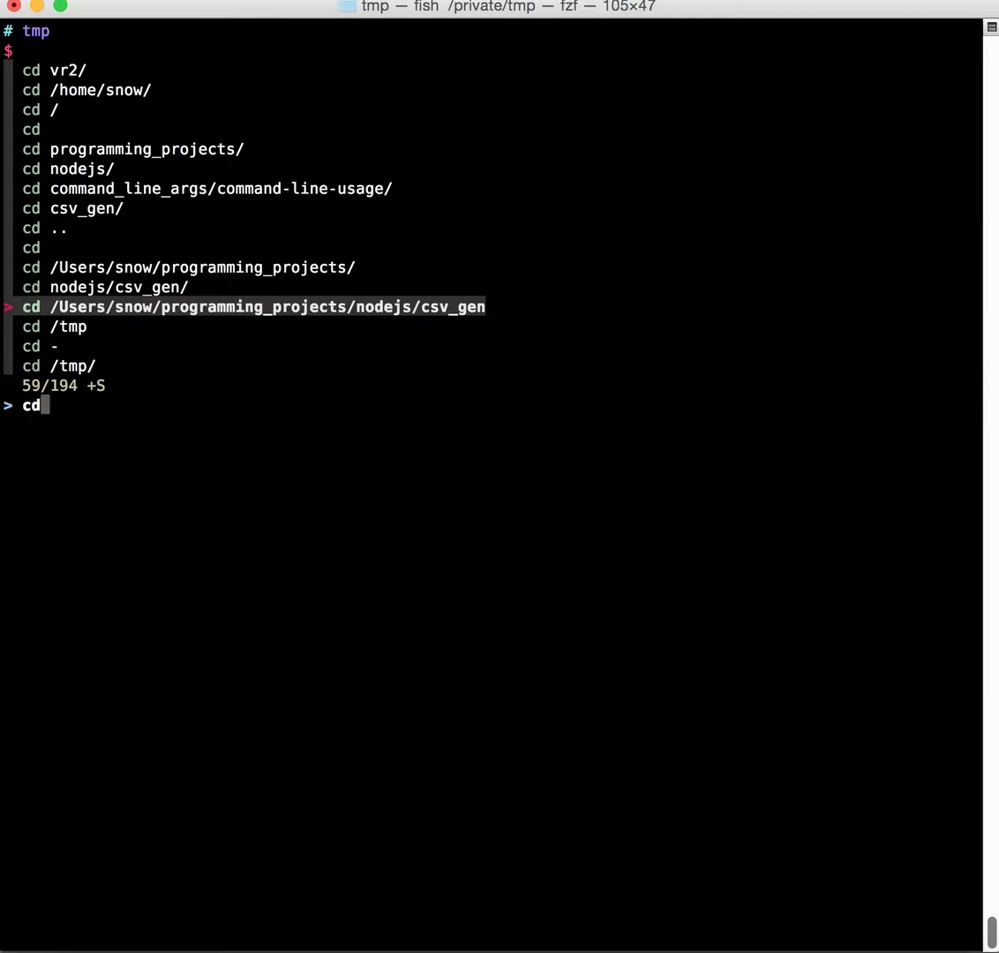
pyautogui.press('Up')
pyautogui.press('Down')
pyautogui.press('Up')
pyautogui.press('Up')
pyautogui.press('Return')
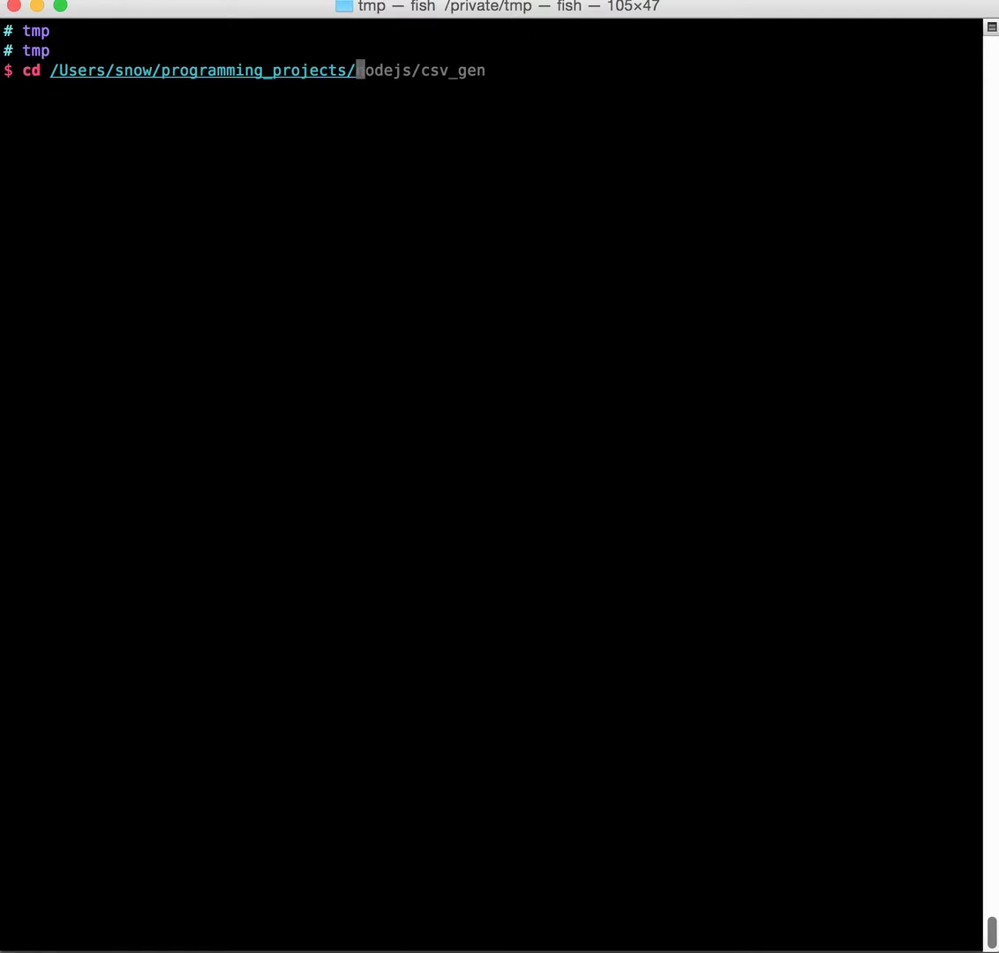
# Step: Browse the programming_projects folder completions, then trim the path back to programming_projects/
pyautogui.press('Tab')
pyautogui.press('Tab')
pyautogui.press('Tab')
pyautogui.press('Tab')
pyautogui.press('Tab')
pyautogui.press('Tab')
pyautogui.press('Tab')
pyautogui.press('Tab')
pyautogui.press('Tab')
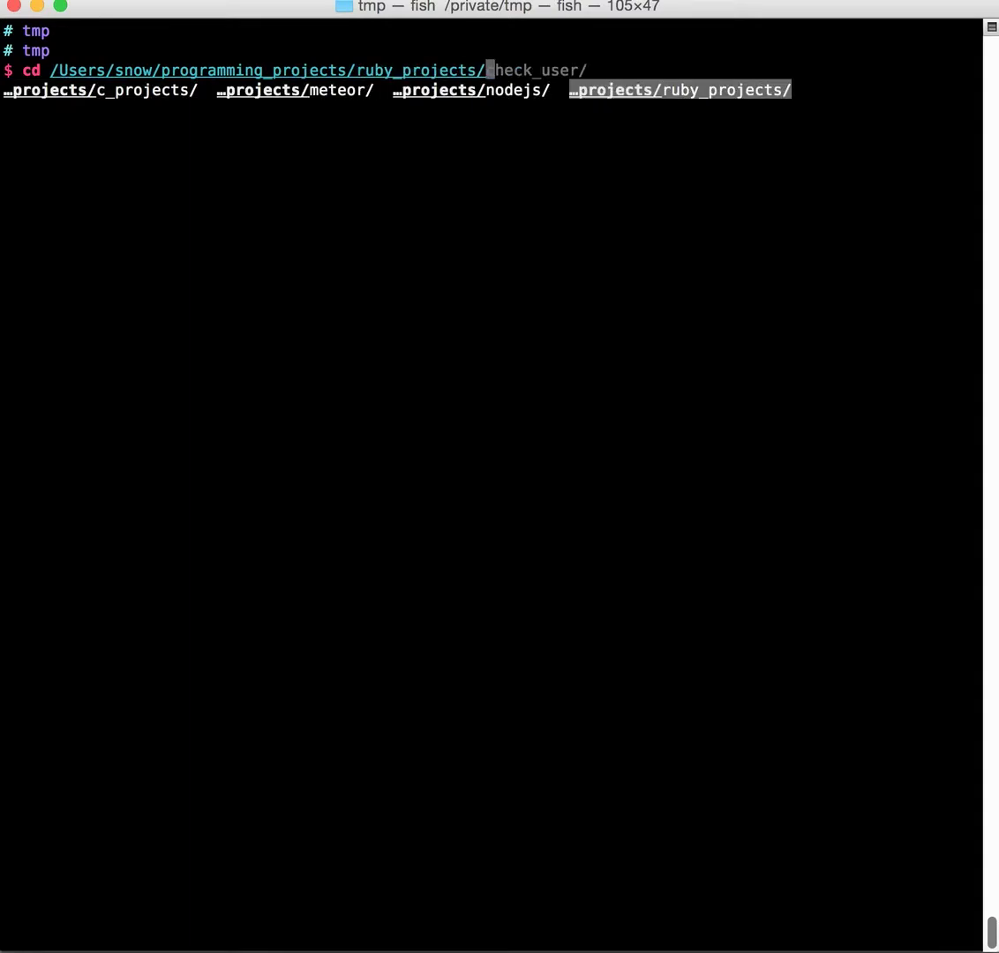
pyautogui.press('Tab')
pyautogui.press('Tab')
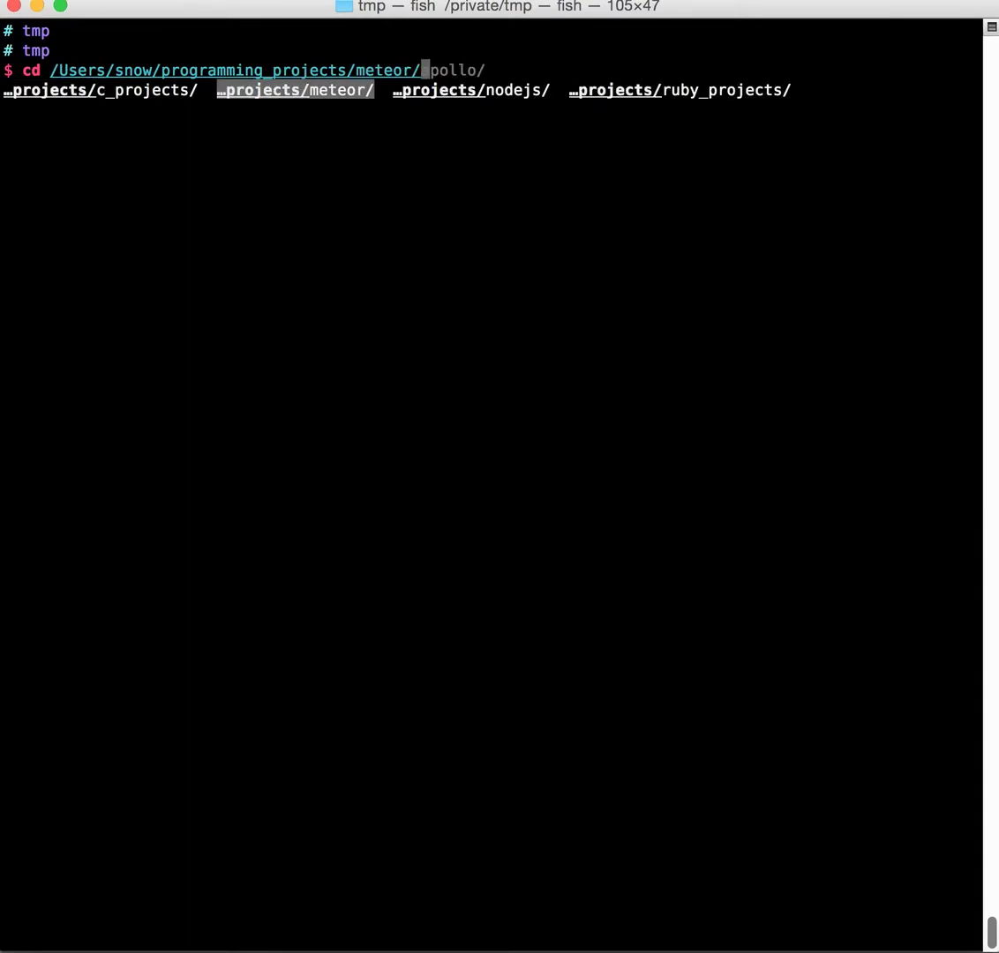
pyautogui.press('Tab')
pyautogui.press('Tab')
pyautogui.press('Tab')
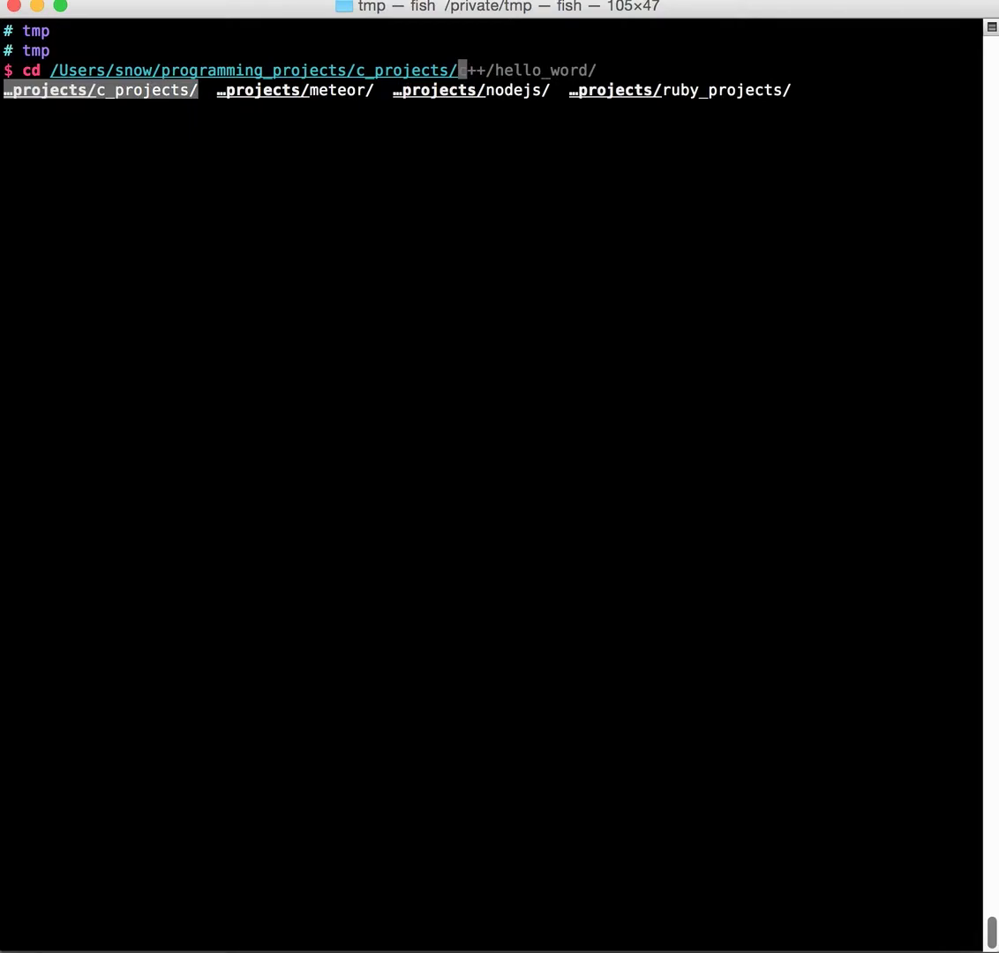
pyautogui.press('BackSpace')
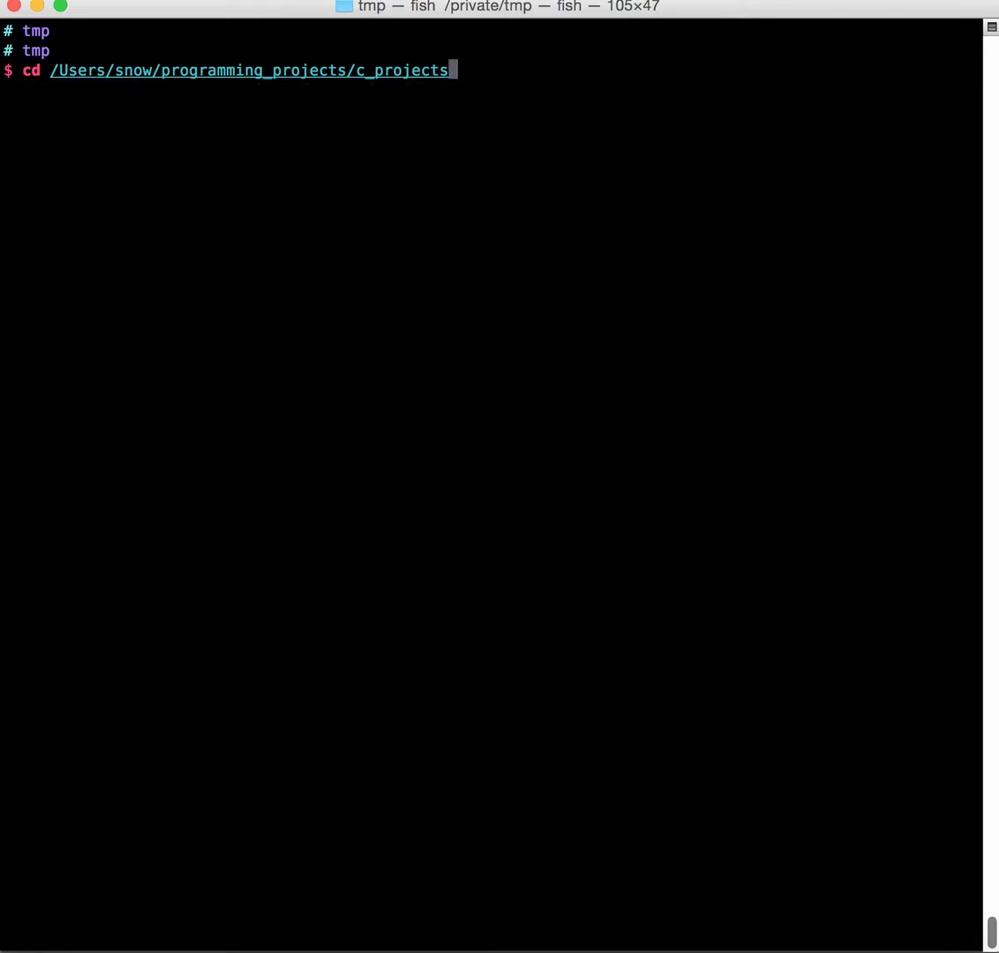
pyautogui.press('BackSpace')
pyautogui.press('BackSpace')
pyautogui.press('BackSpace')
pyautogui.press('BackSpace')
pyautogui.press('BackSpace')
pyautogui.press('BackSpace')
pyautogui.press('BackSpace')
pyautogui.press('BackSpace')
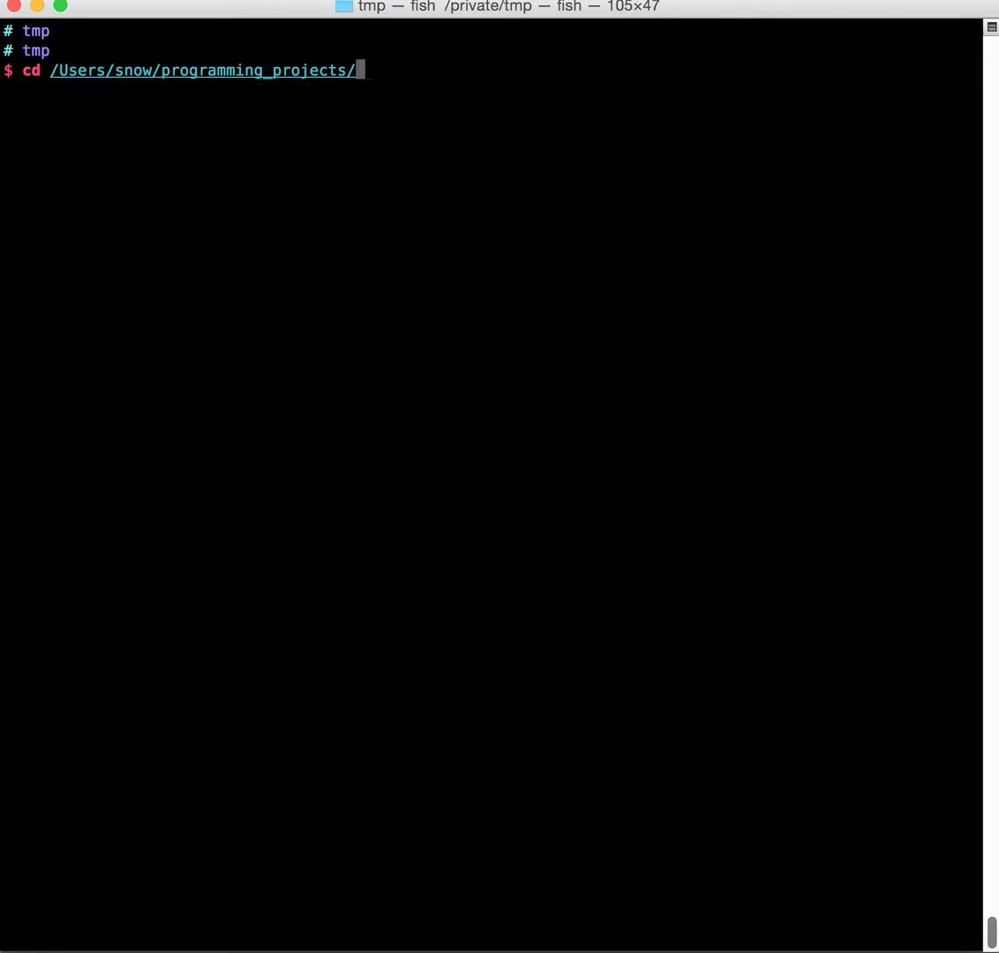
pyautogui.write('n')
# Step: Complete the path to nodejs/csv_gen/ and change into that folder
pyautogui.press('Tab')
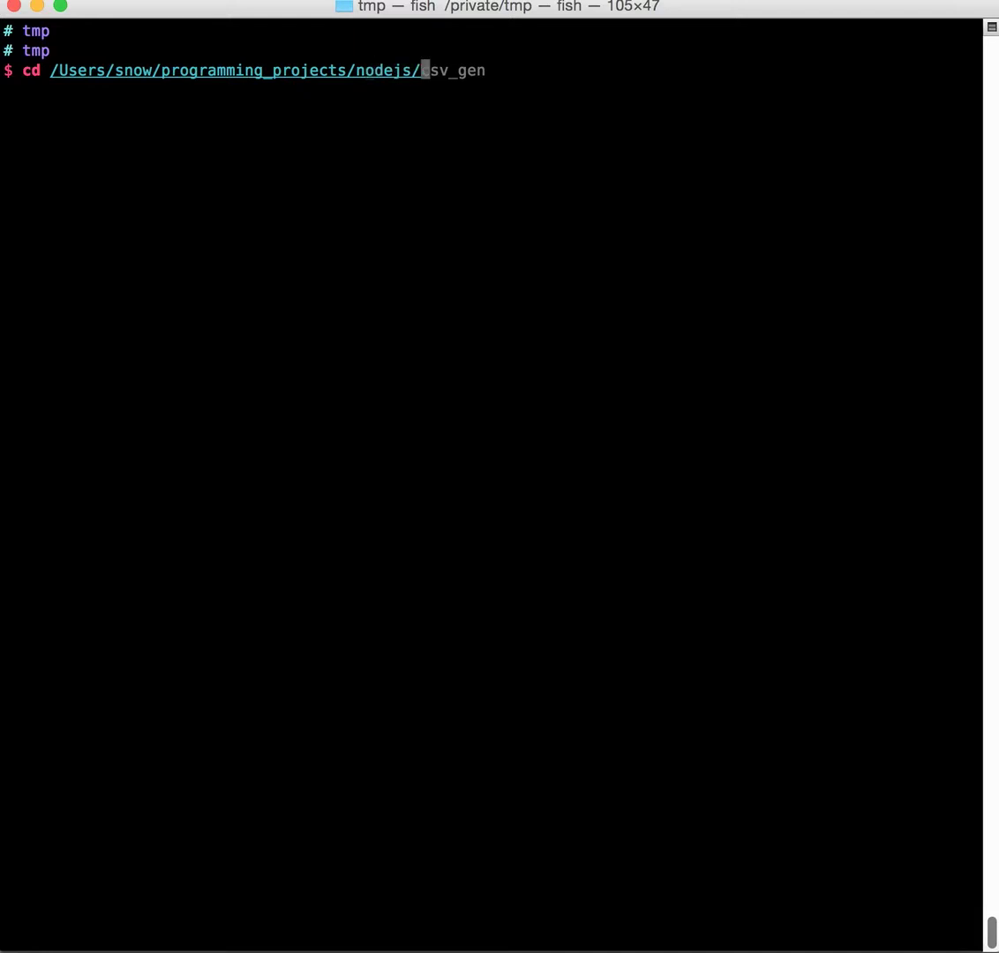
pyautogui.write('c')
pyautogui.press('Tab')
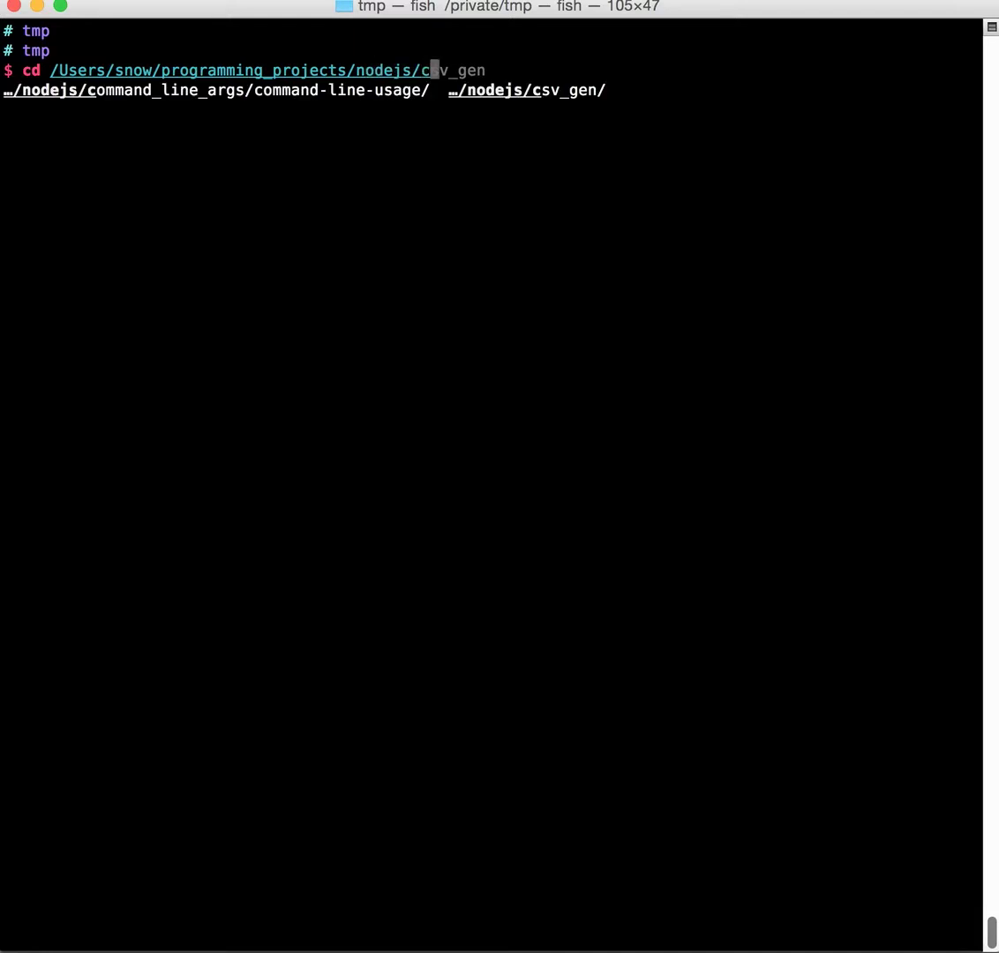
pyautogui.press('Right')
pyautogui.press('Return')
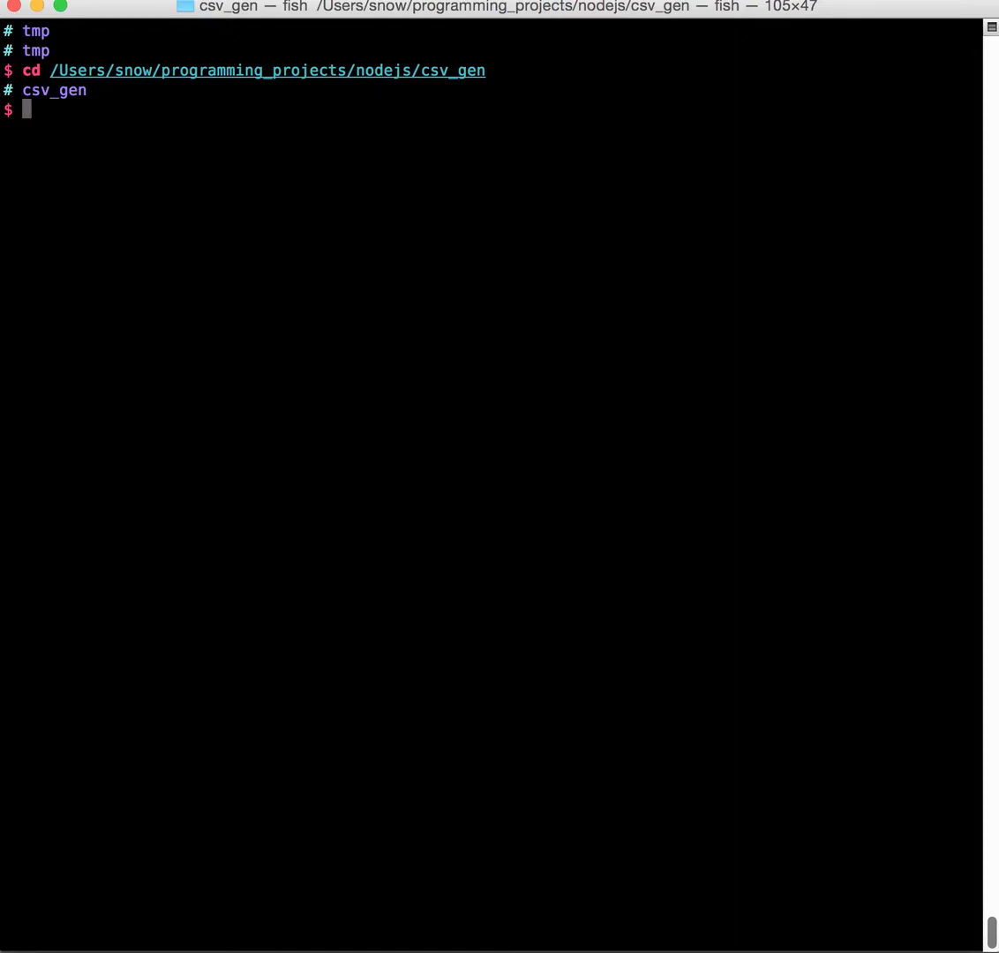
# Step: Find 'node csv_gen.js' in fzf history and run it to print the CSV File Generator banner
pyautogui.hotkey('ctrl', 'r')
pyautogui.write('cs')
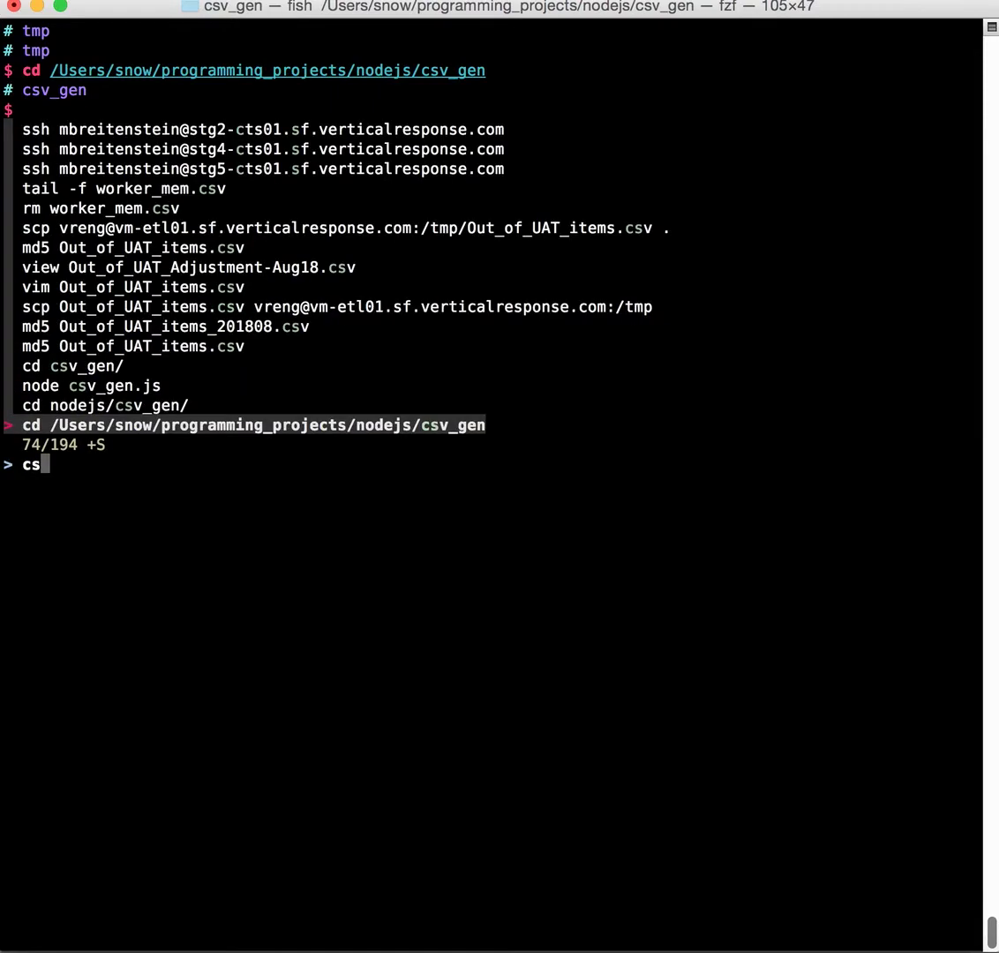
pyautogui.write('v')
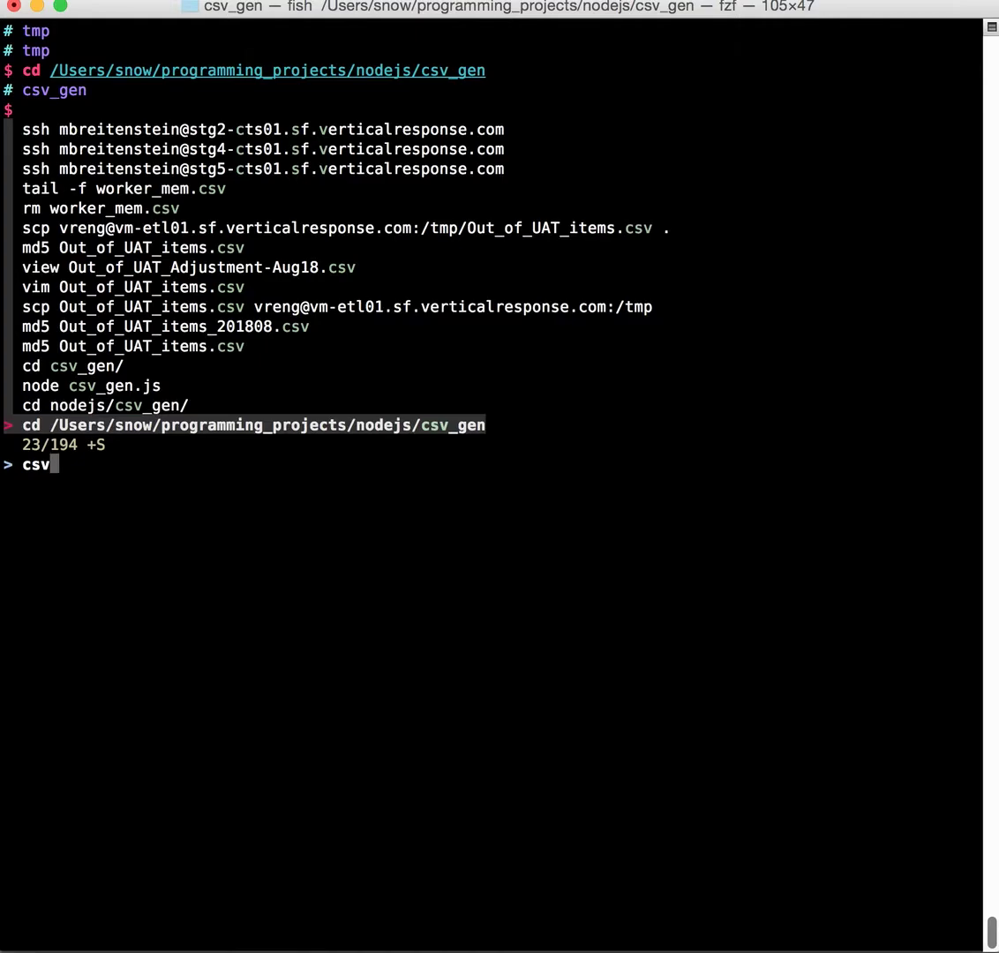
pyautogui.press('Up')
pyautogui.press('Up')
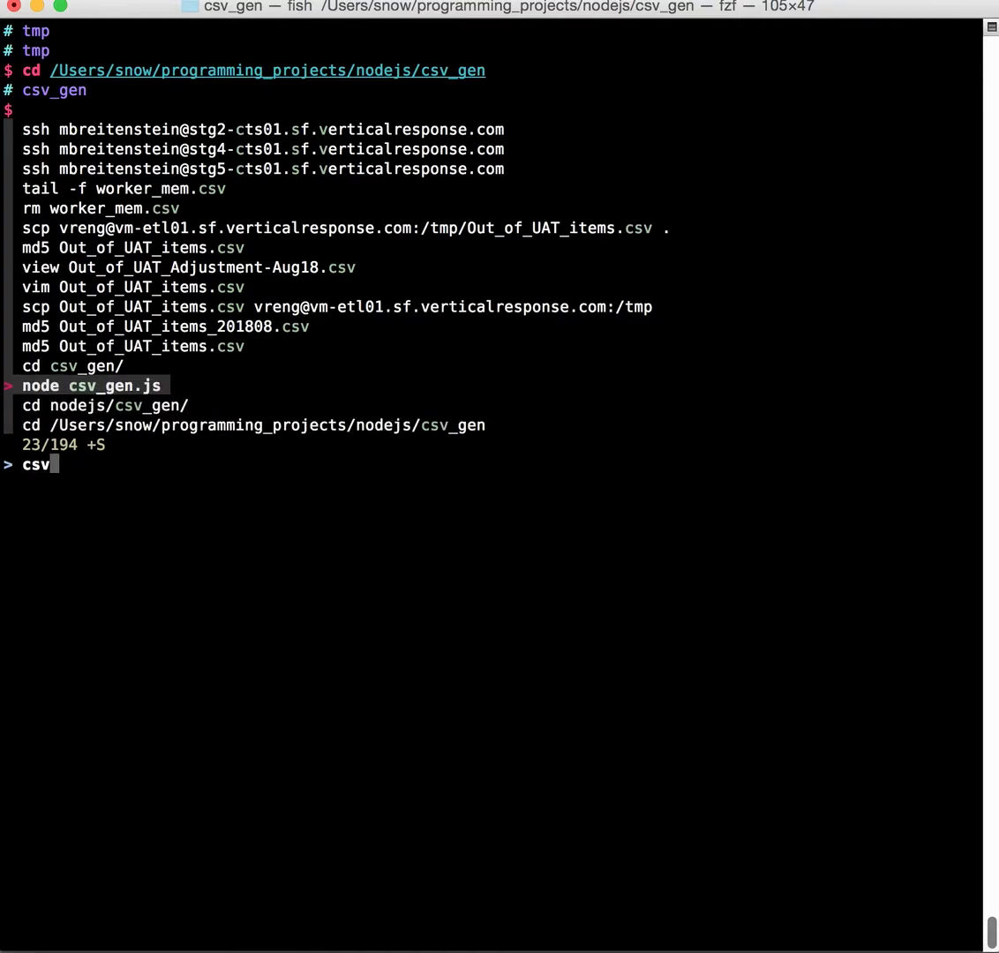
pyautogui.press('Return')
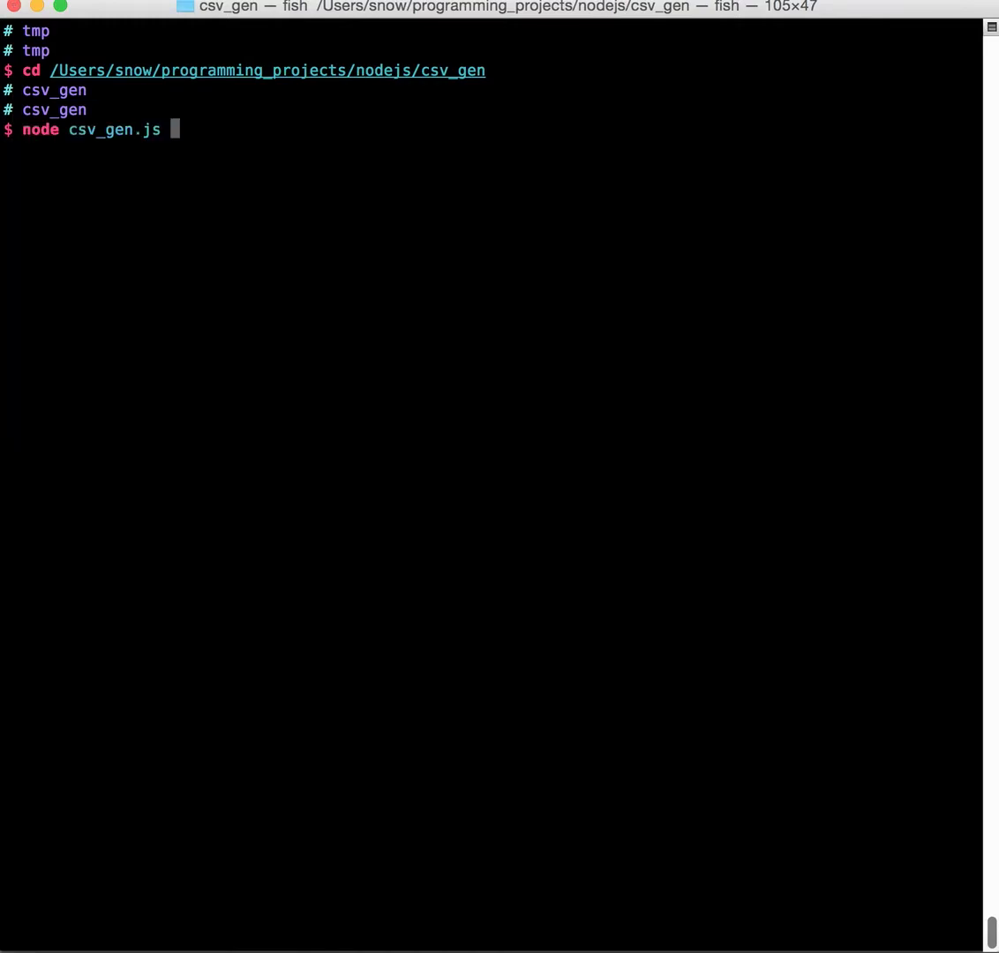
pyautogui.press('Return')
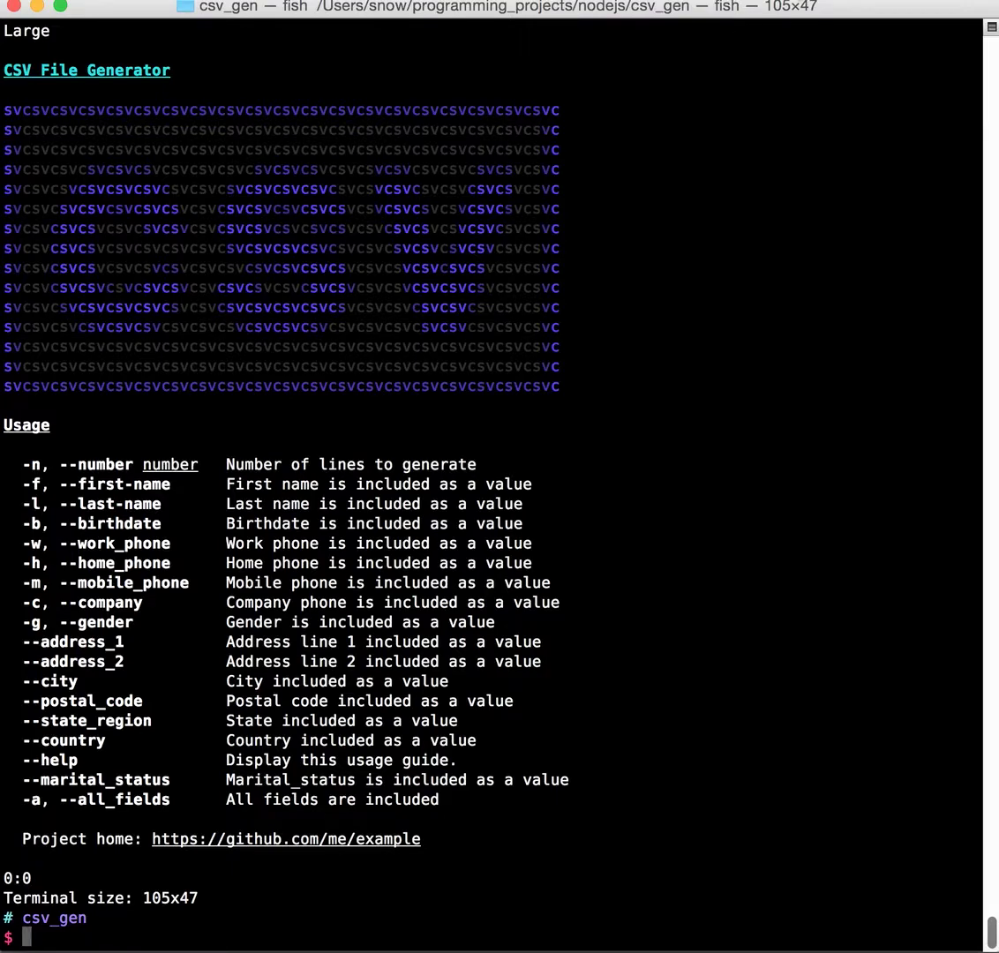
# Step: Narrow the window twice, rerunning node csv_gen.js at each smaller width
pyautogui.moveTo(984, 26); pyautogui.dragTo(649, 25)
pyautogui.write('node csv_gen.js')
pyautogui.press('Return')
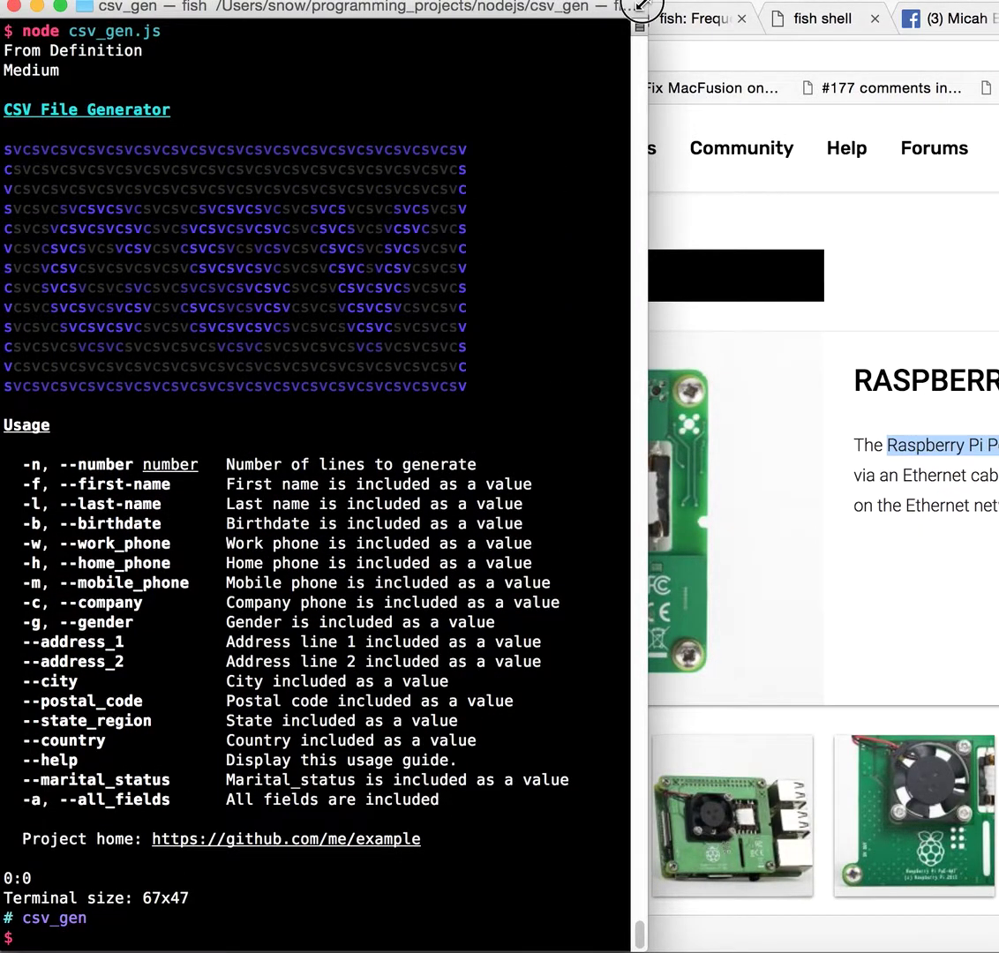
pyautogui.moveTo(642, 7); pyautogui.dragTo(497, 9)
pyautogui.write('node csv_gen.js')
pyautogui.press('Return')
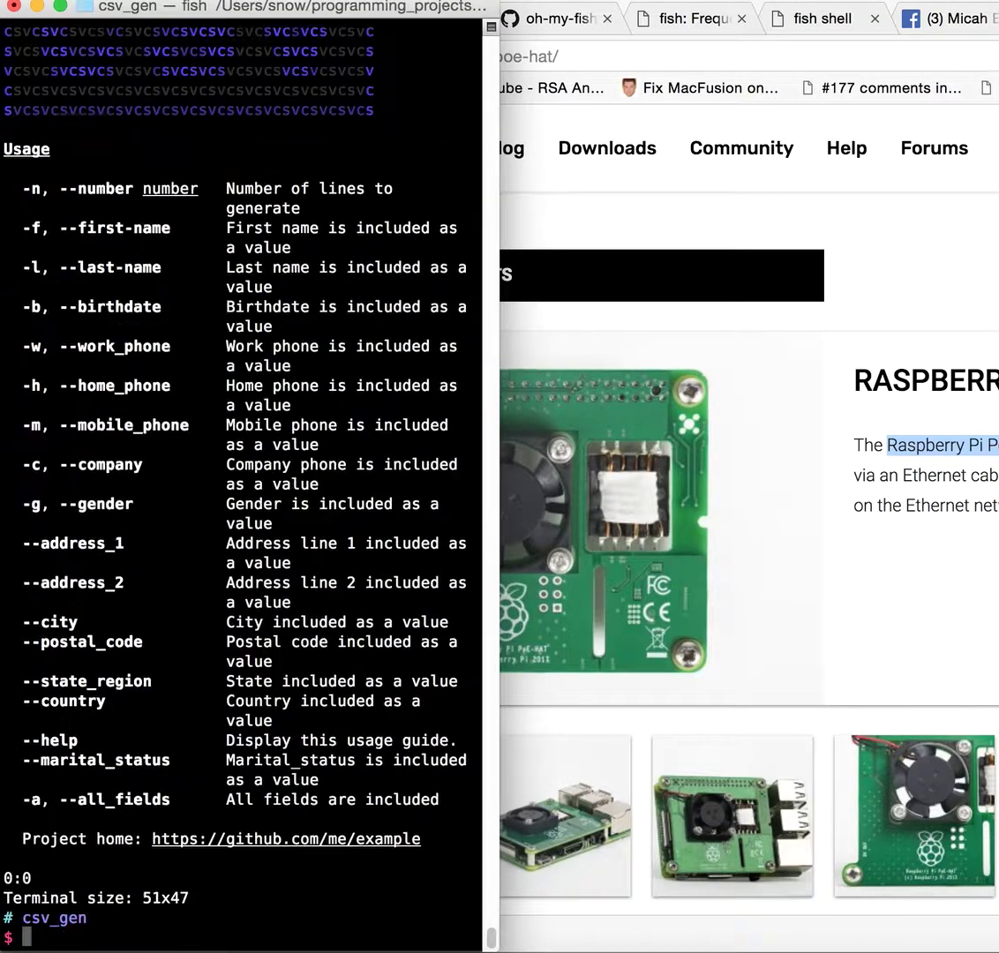
# Step: Widen the window and rerun the script, getting the 177x47 Large banner layout
pyautogui.moveTo(499, 22)
pyautogui.mouseDown()
pyautogui.moveTo(791, 52)
pyautogui.moveTo(998, 52)
pyautogui.mouseUp()
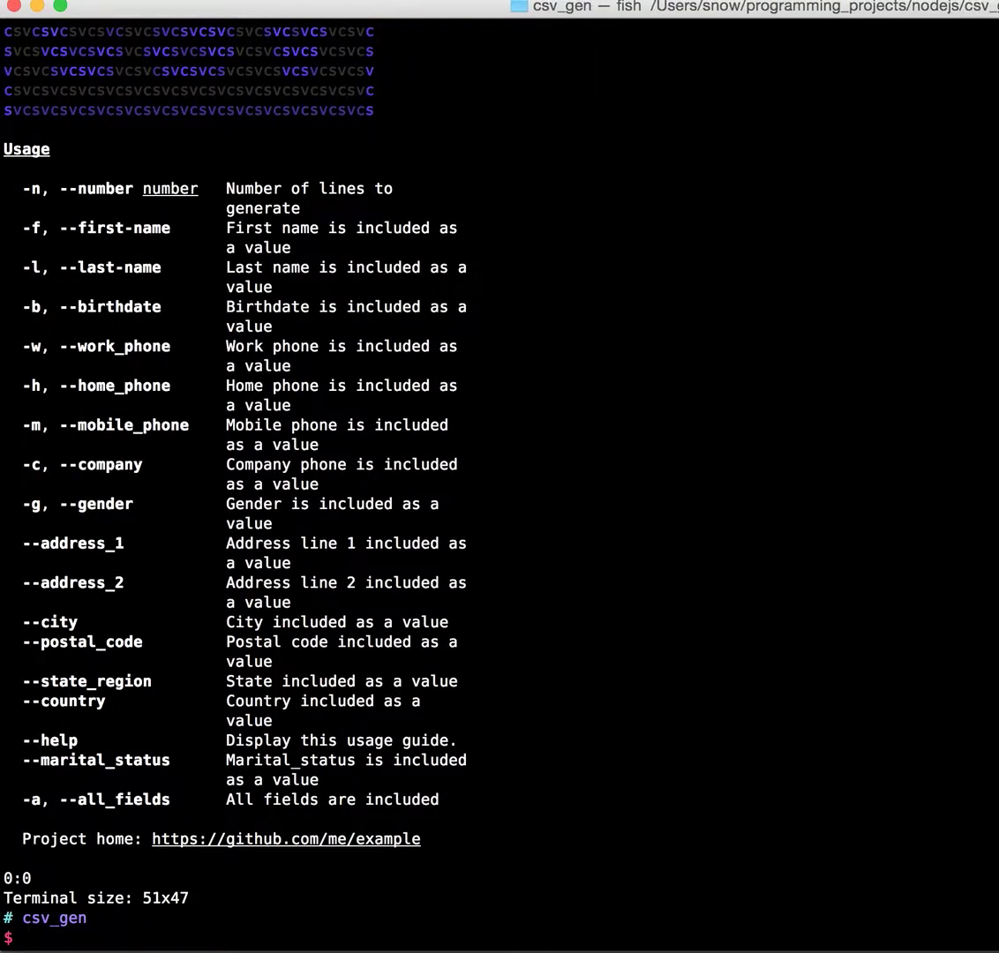
pyautogui.press('Up')
pyautogui.press('Return')
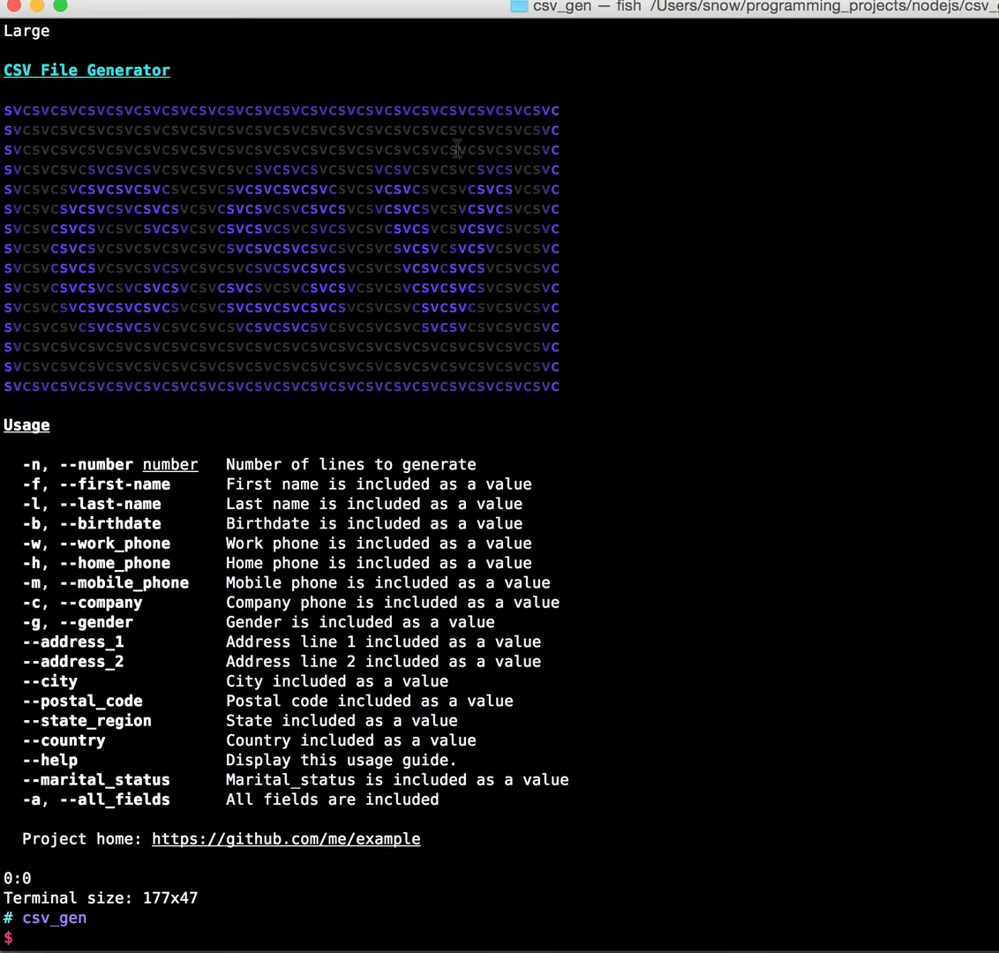